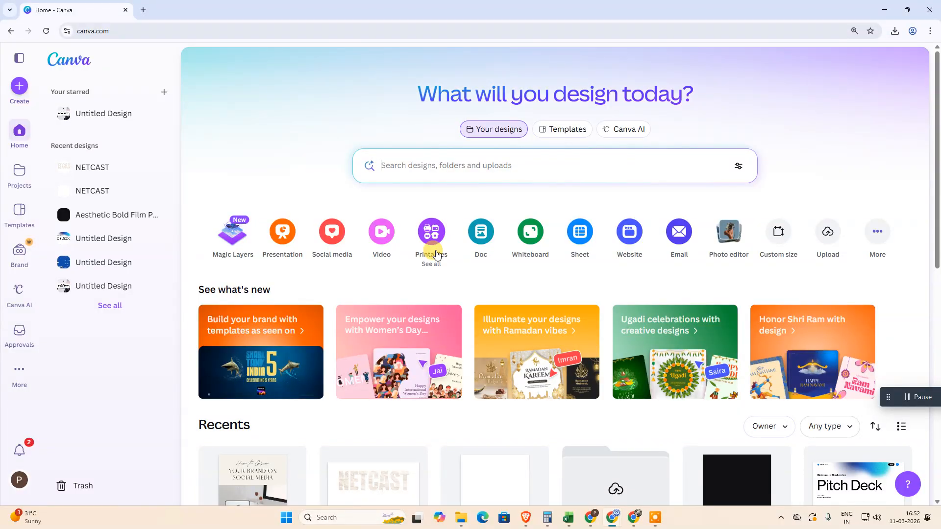
scroll(436, 254, "down", 10)
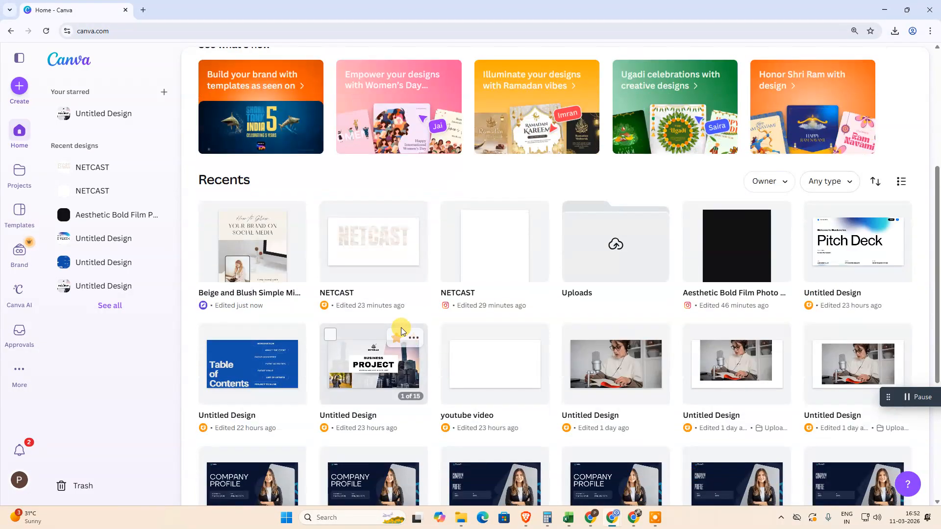
scroll(277, 268, "up", 6)
scroll(278, 268, "up", 4)
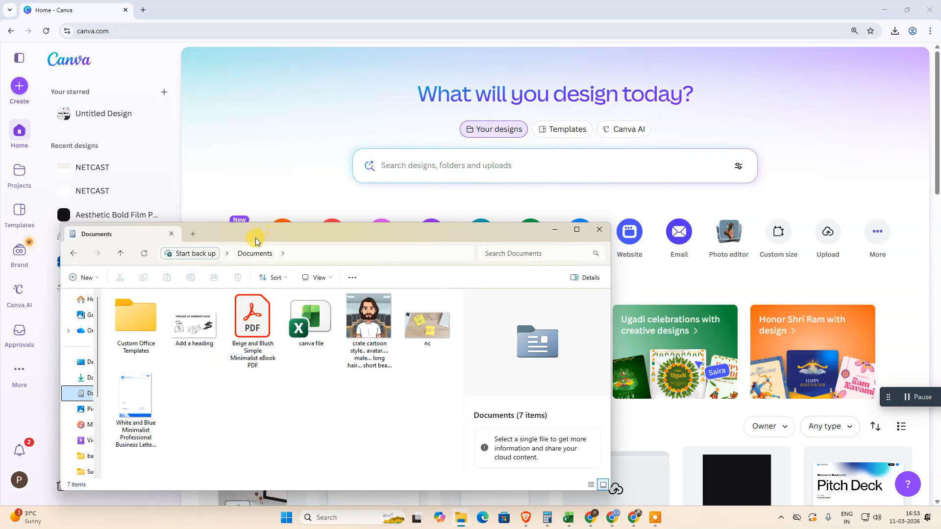
- Upload the file "Beige and Blush Simple Minimalist eBook PDF" by dropping it from the Documents folder onto the home page
left_click_drag(255, 235, 244, 232)
left_click(251, 321)
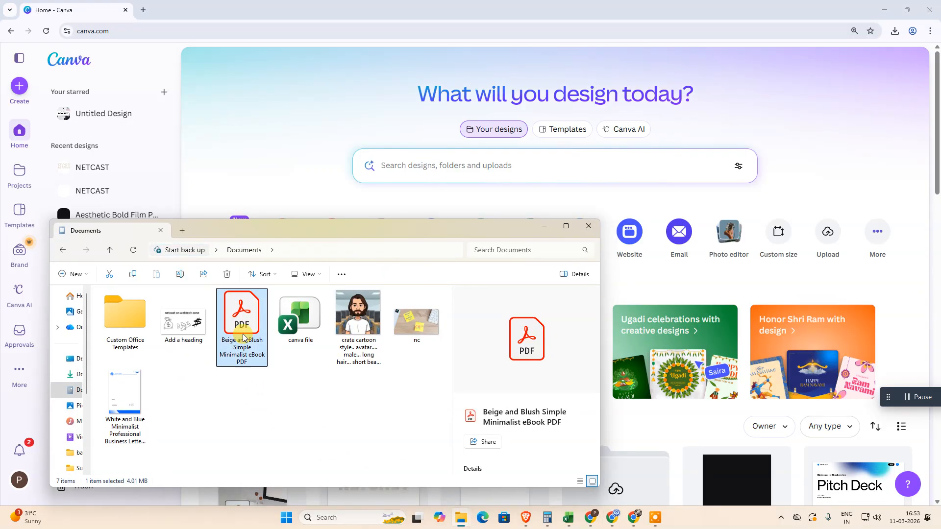
left_click_drag(240, 343, 656, 209)
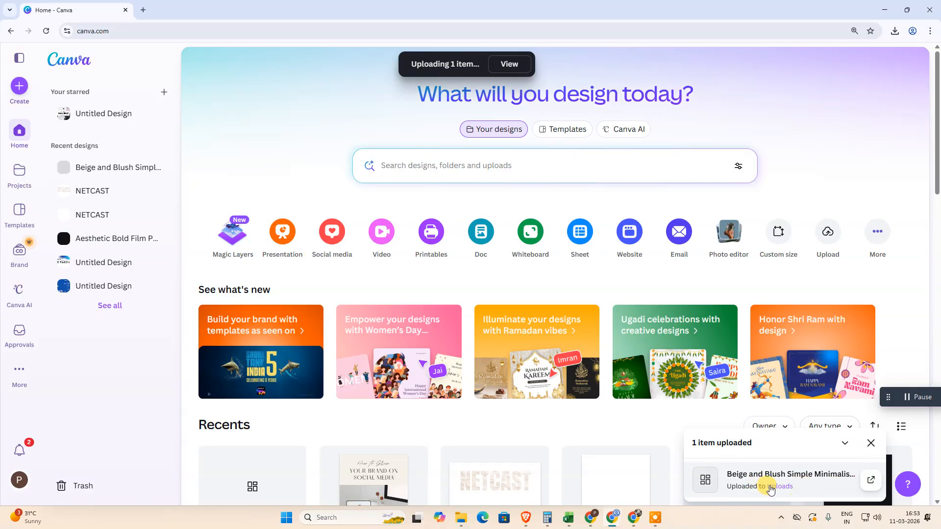
- Open the uploaded eBook PDF as an editable design from the Uploads folder
left_click(770, 488)
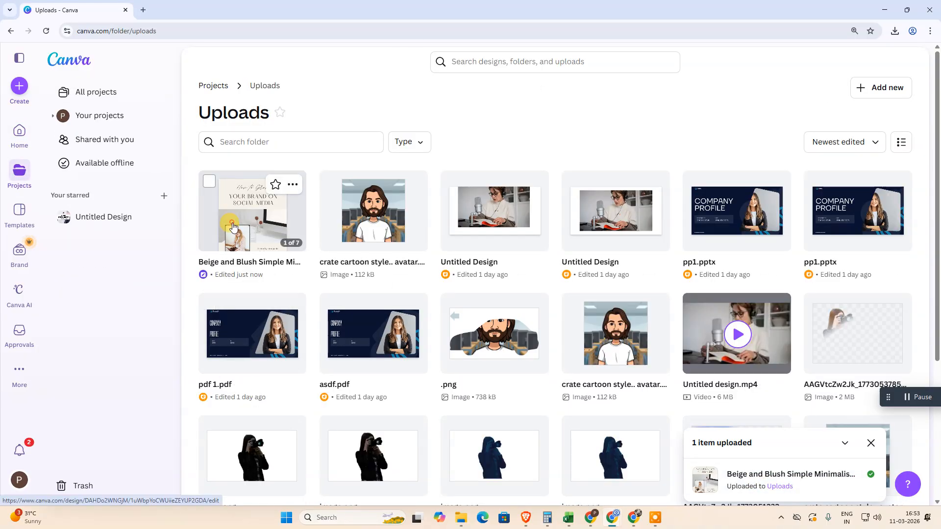
left_click(233, 226)
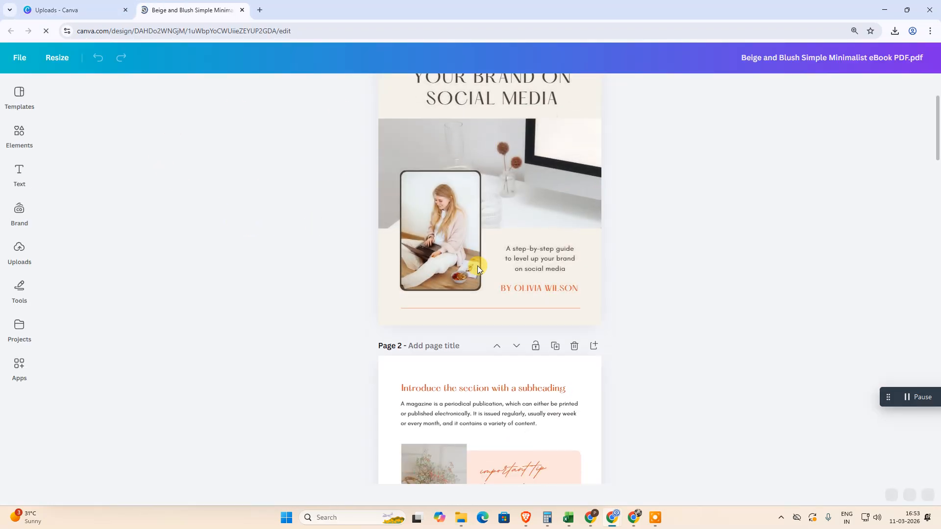
scroll(266, 192, "down", 10)
- Return to the home page, upload the Beige and Blush eBook PDF through the file picker and show the Uploads folder
left_click(63, 10)
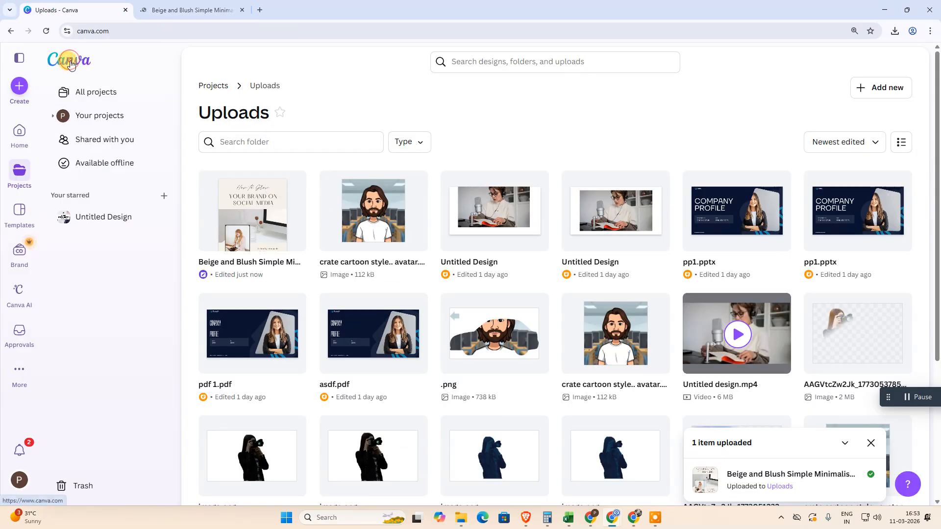
left_click(70, 64)
left_click(813, 246)
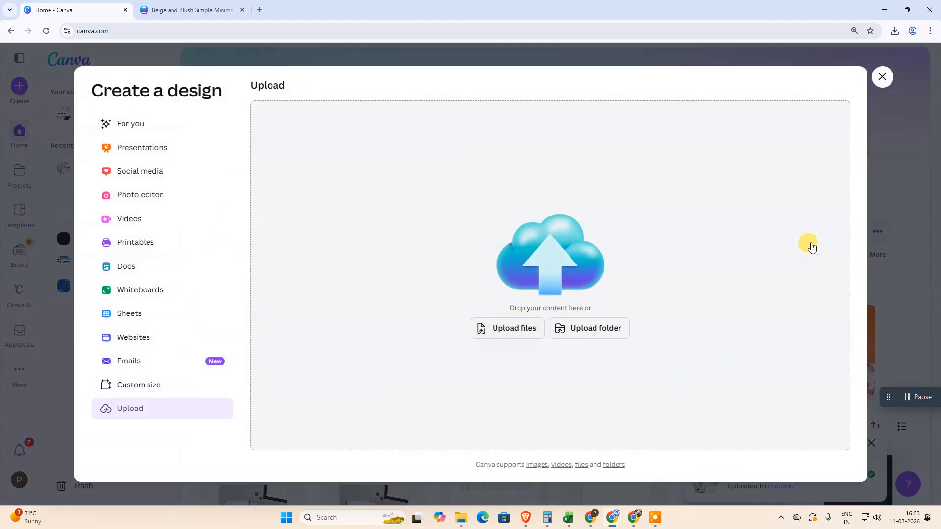
left_click(487, 328)
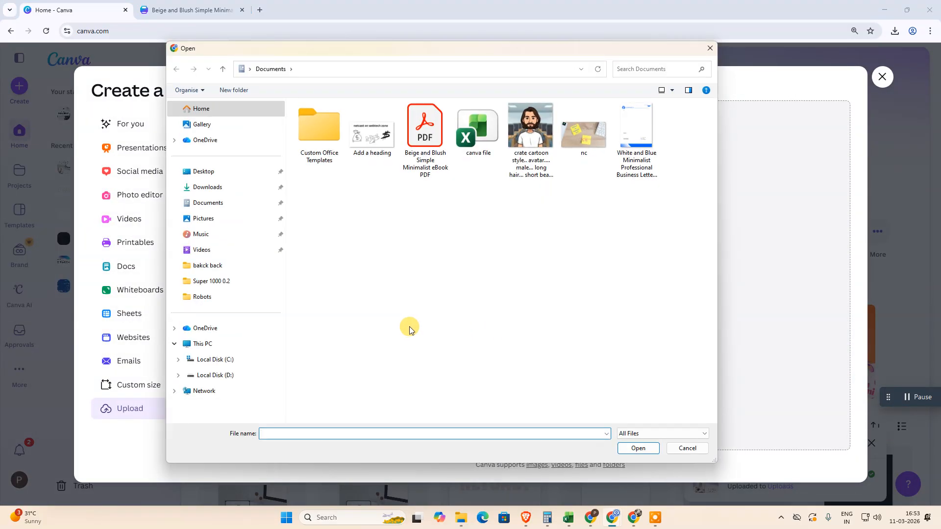
double_click(430, 151)
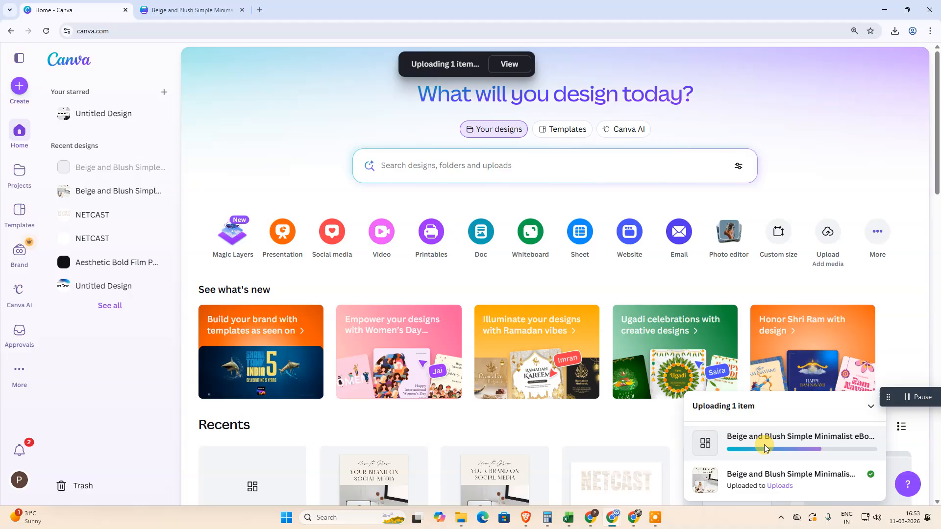
left_click(781, 449)
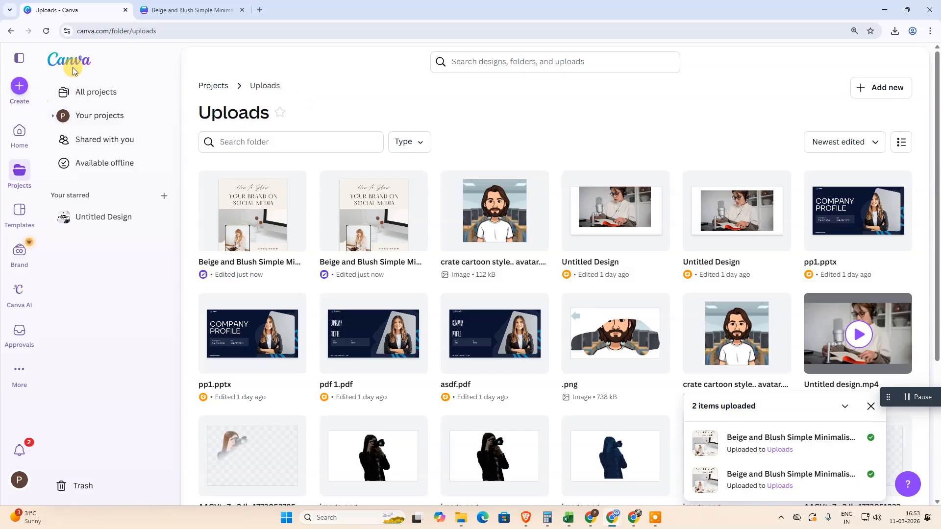
- Upload the Beige and Blush eBook PDF once more by starting a new creation, and go to the Uploads folder
left_click(20, 132)
left_click(20, 88)
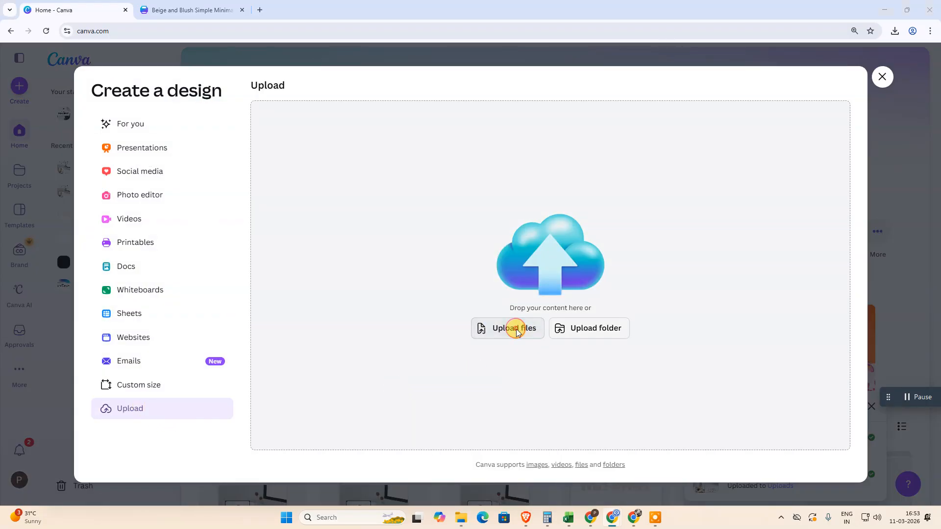
left_click(517, 331)
double_click(429, 142)
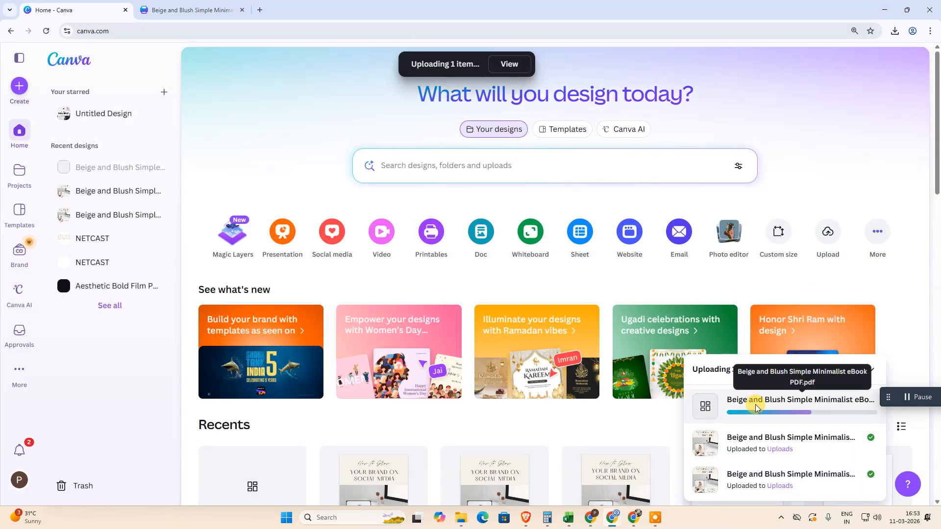
left_click(781, 450)
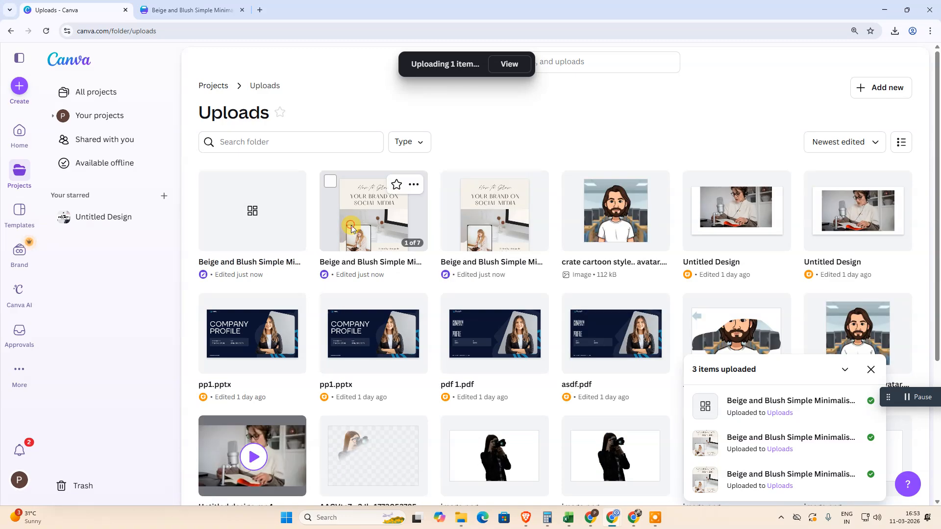
- Open the second eBook PDF design in the Uploads folder and look through its pages
left_click(373, 216)
left_click(515, 210)
scroll(712, 302, "up", 2)
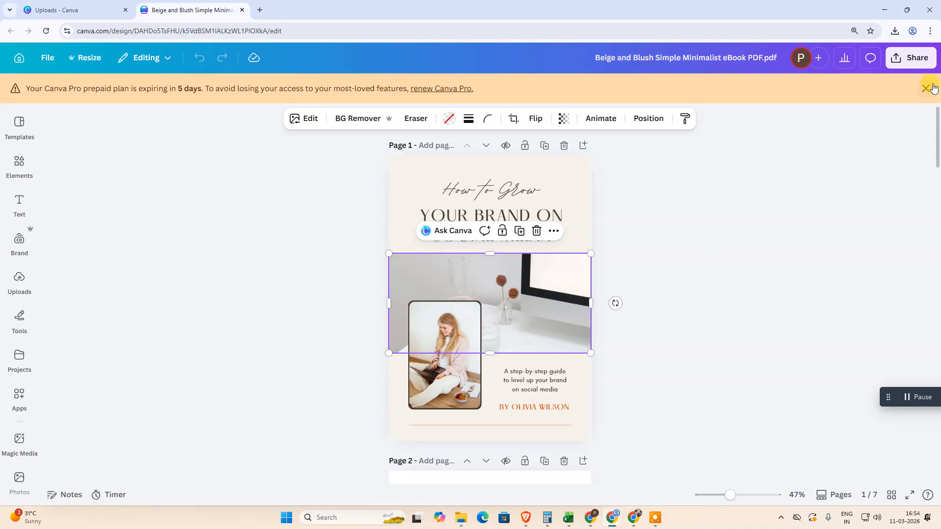
left_click(926, 88)
scroll(290, 240, "down", 15)
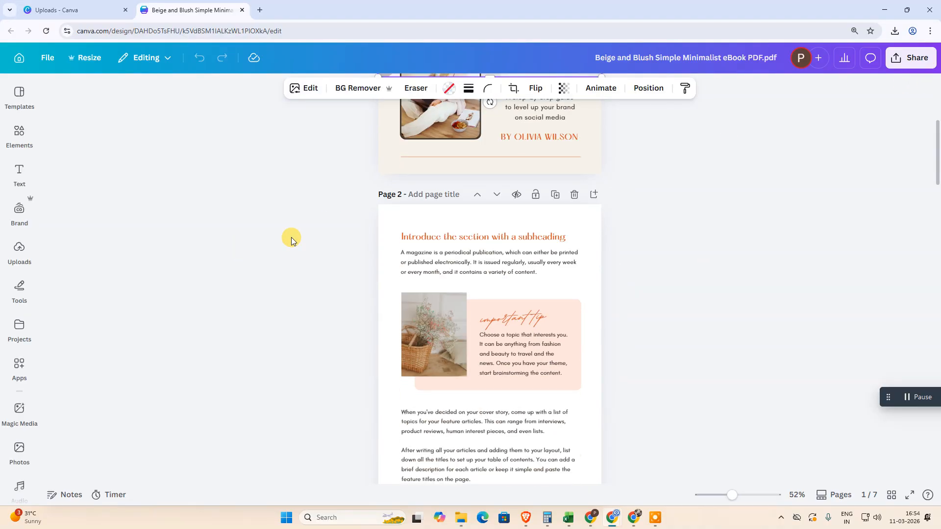
left_click(699, 237)
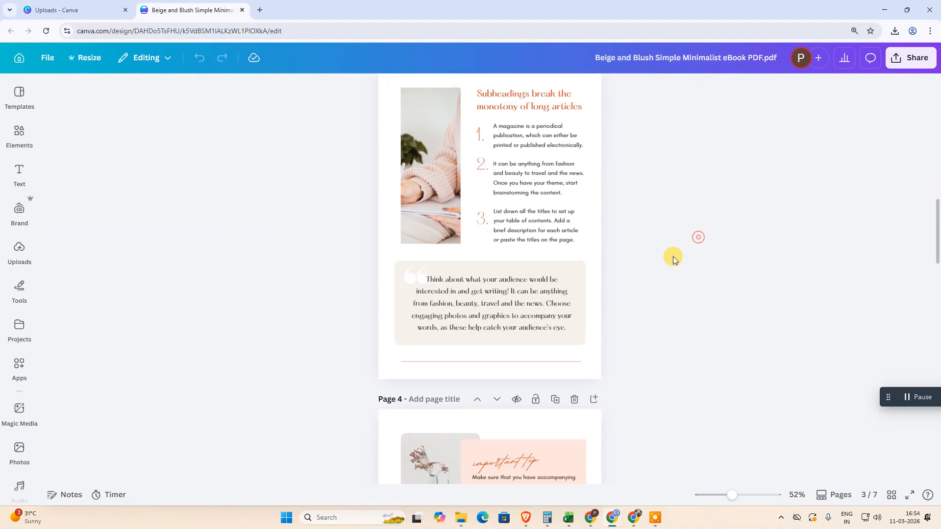
scroll(666, 302, "down", 20)
scroll(667, 302, "up", 20)
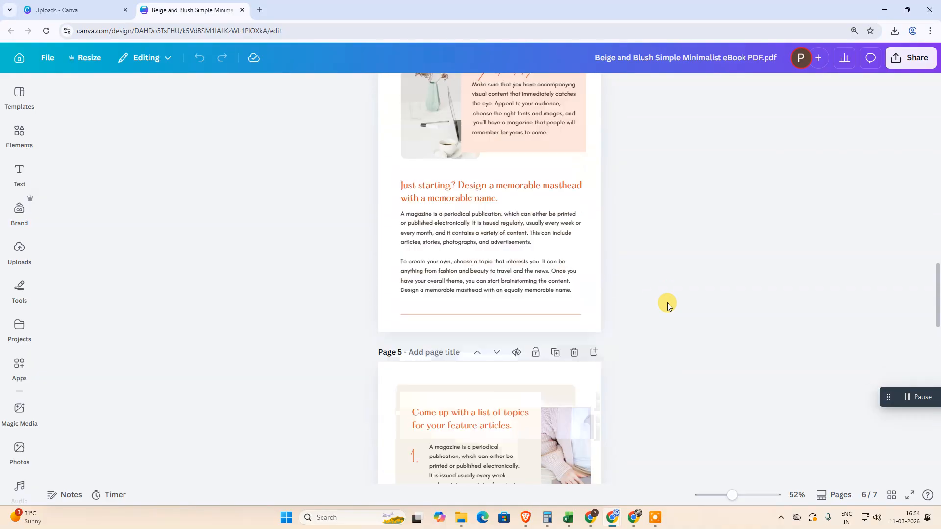
scroll(490, 245, "up", 2)
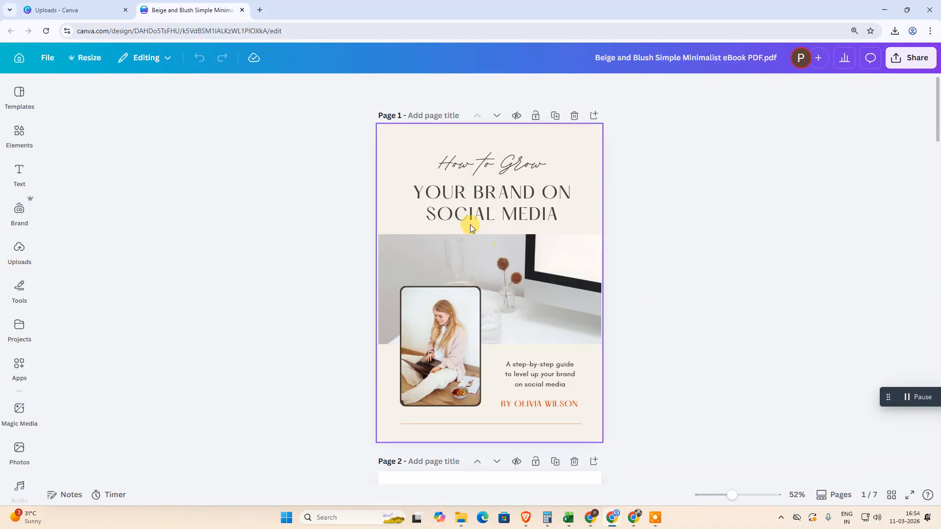
- Edit the main title on page 1 to read "YBRAND ON SOCIAL MEDIA"
double_click(470, 199)
left_click(475, 198)
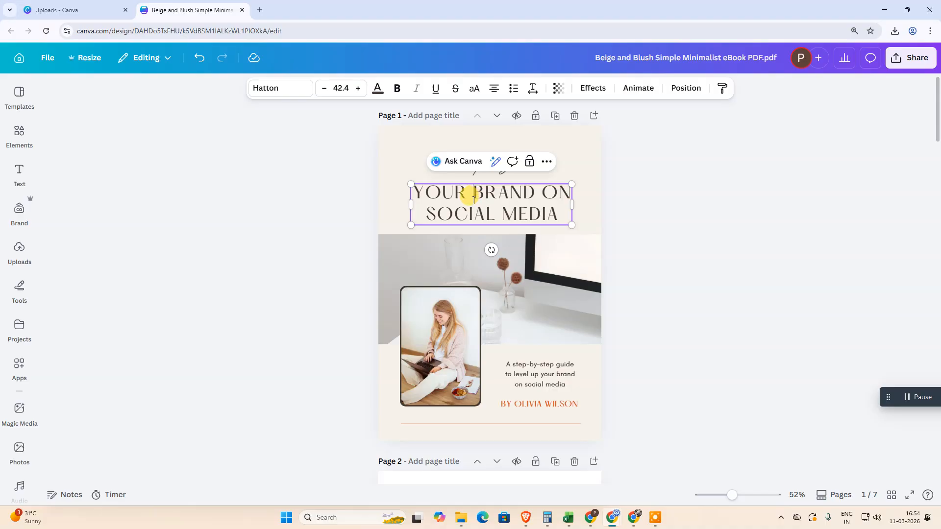
type("asdfasdf")
key("BackSpace")
key("BackSpace")
key("BackSpace")
key("BackSpace")
key("BackSpace")
key("BackSpace")
key("BackSpace")
key("BackSpace")
key("BackSpace")
key("BackSpace")
key("BackSpace")
key("BackSpace")
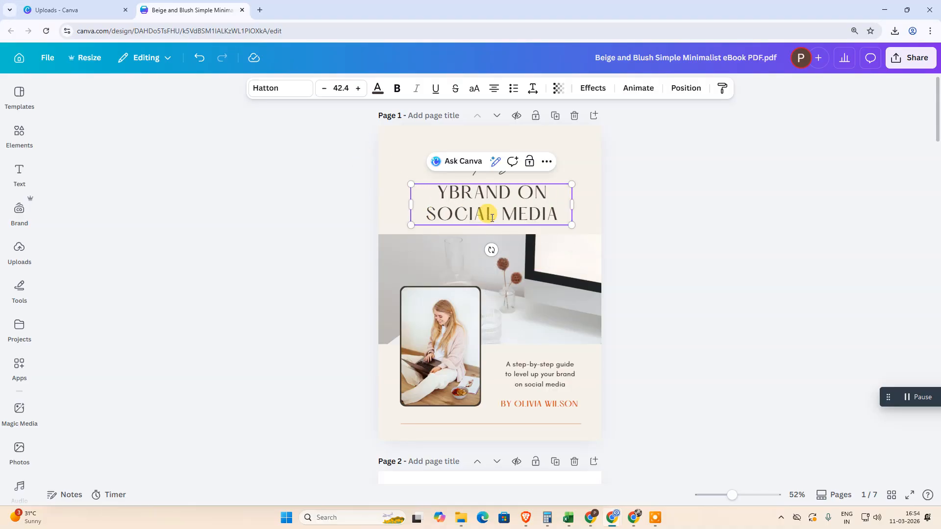
- Set the font size of the whole page 1 title to 40.4
key("ctrl+a")
left_click(450, 200)
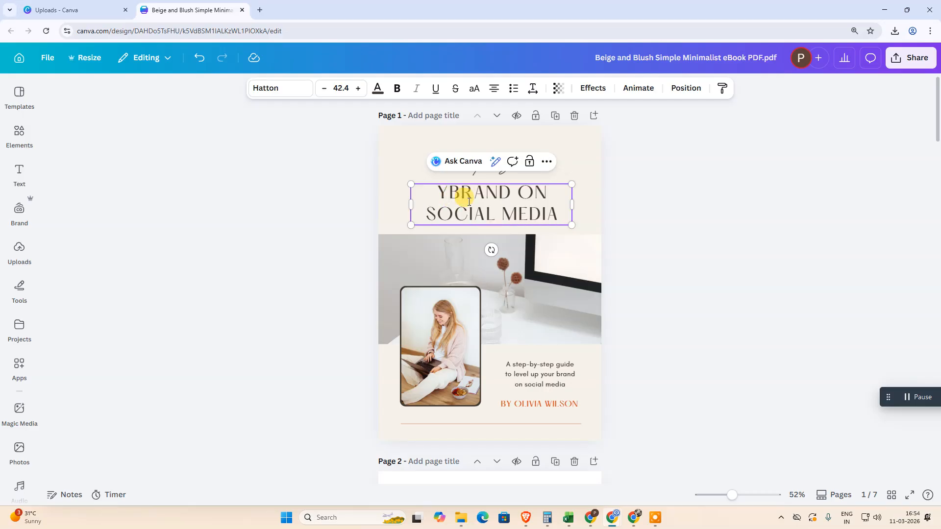
key("ctrl+a")
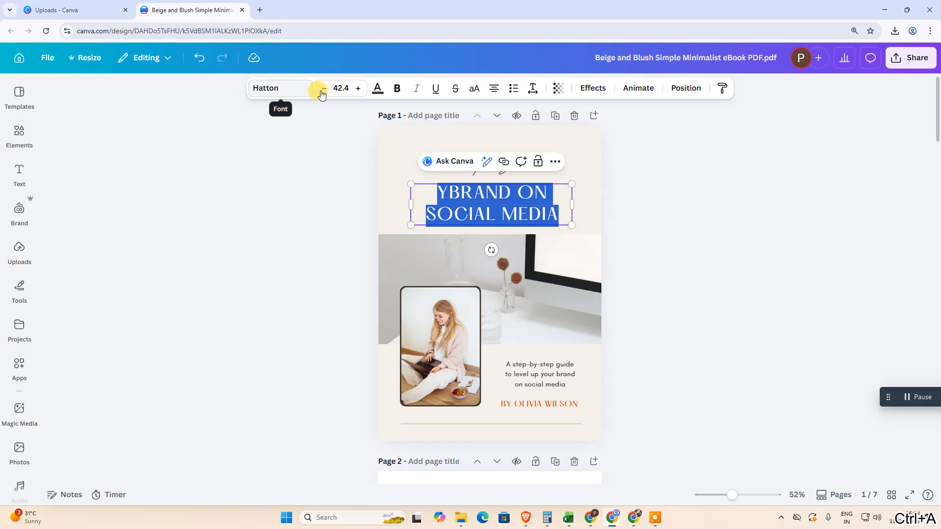
left_click(322, 90)
left_click(322, 90)
left_click(322, 90)
left_click(322, 91)
left_click(322, 91)
left_click(359, 91)
left_click(359, 90)
left_click(358, 90)
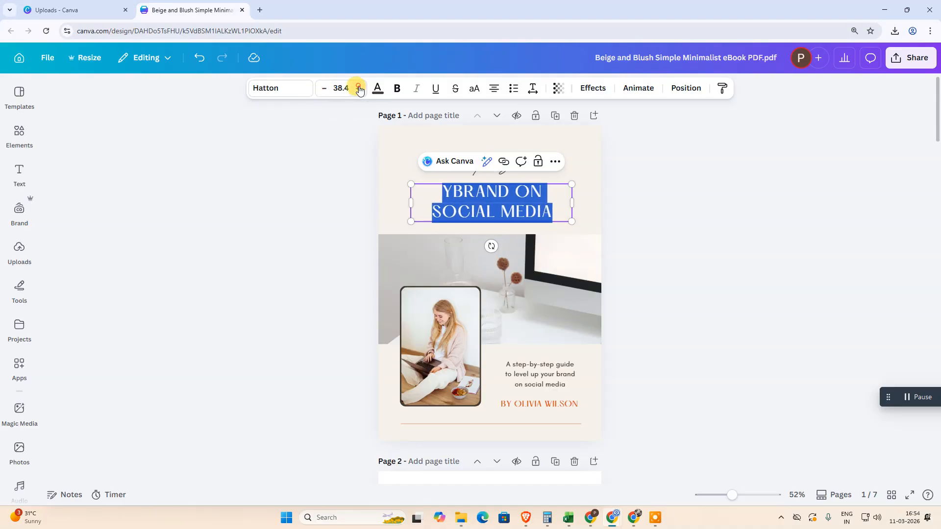
- Change the title's font to Glacial Indifference and its text color to the orange document color
left_click(265, 88)
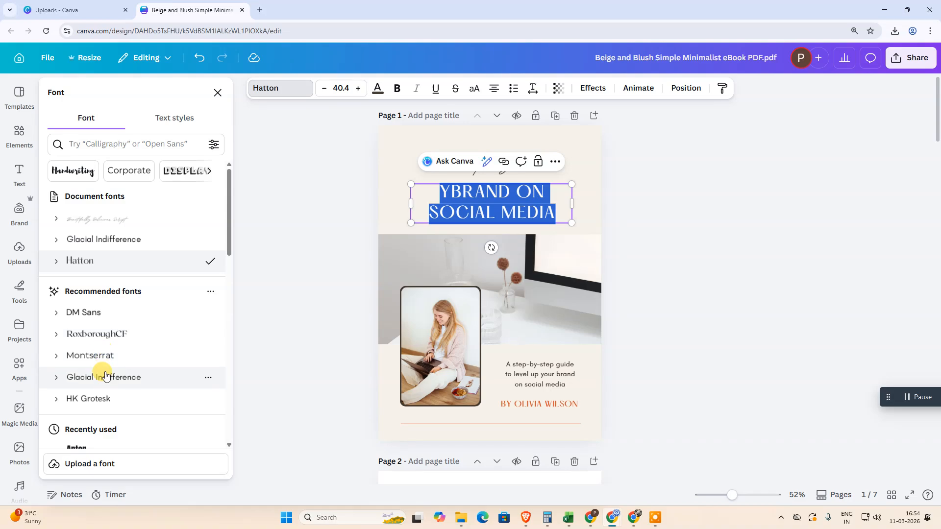
left_click(128, 375)
left_click(374, 92)
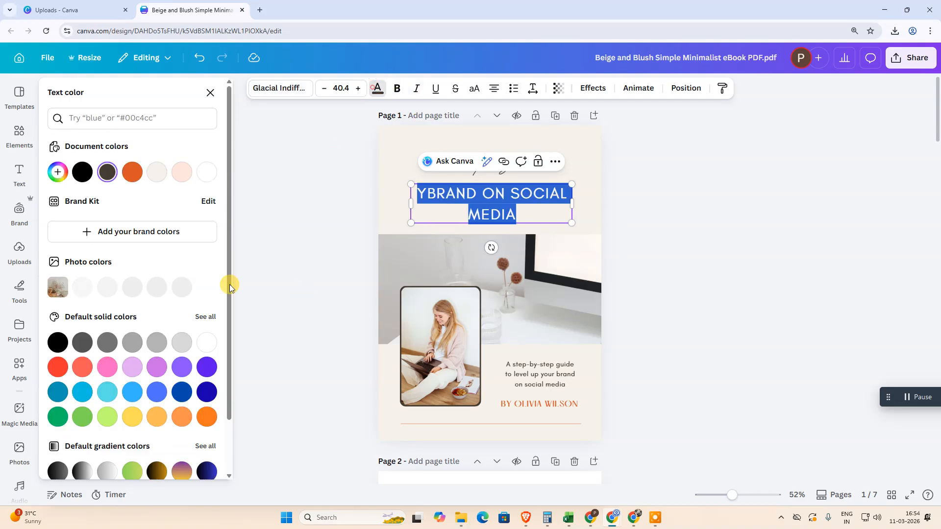
left_click(375, 89)
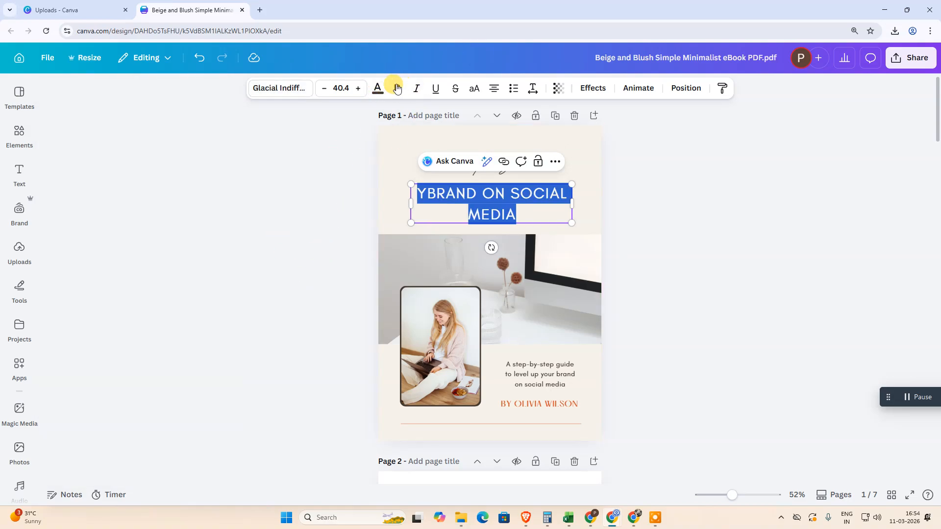
left_click(377, 88)
left_click(131, 172)
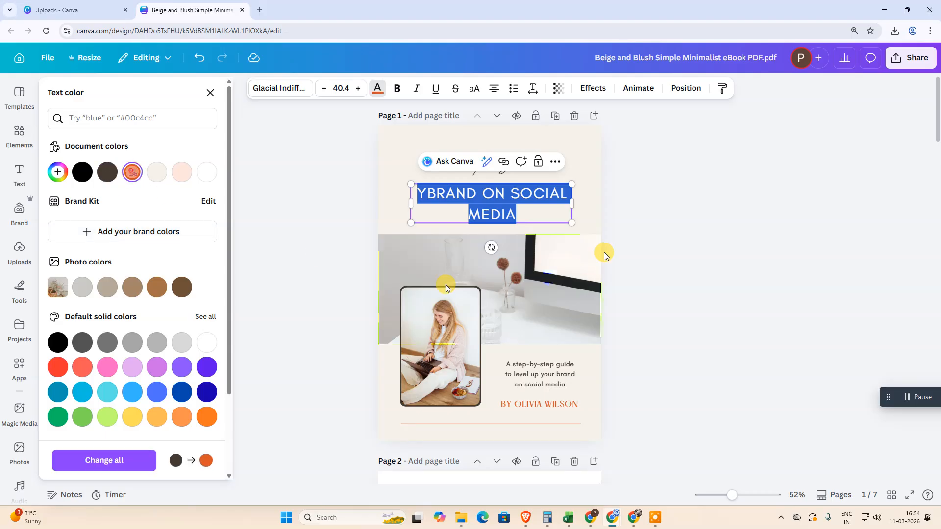
left_click(606, 256)
left_click(649, 240)
- Try detaching the woman's photo from its frame on page 1, move it and put it back into the frame
scroll(649, 247, "down", 2)
mouse_move(437, 243)
left_mouse_down()
mouse_move(413, 245)
mouse_move(436, 241)
left_mouse_up()
key("ctrl+z")
right_click(440, 235)
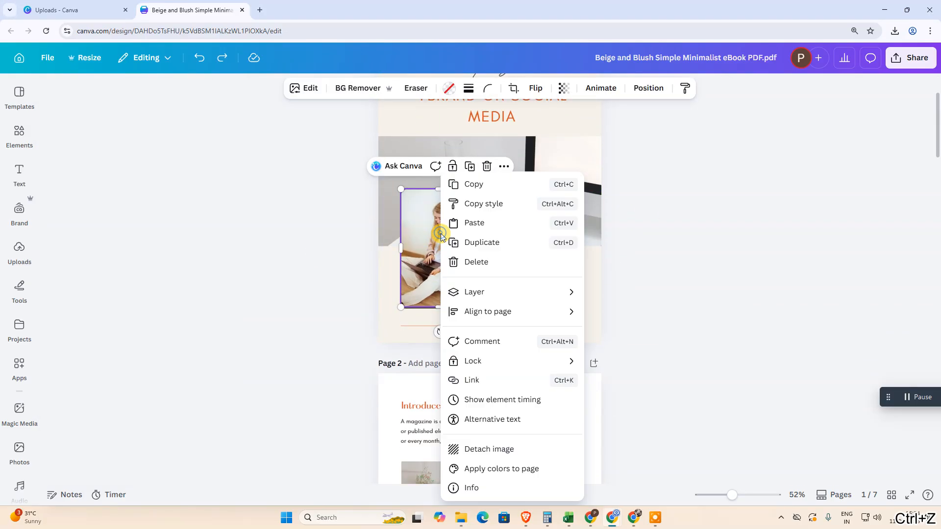
left_click(487, 457)
left_click_drag(477, 221, 518, 317)
mouse_move(468, 218)
left_mouse_down()
mouse_move(447, 201)
mouse_move(459, 205)
left_mouse_up()
- Detach the woman's photo from its frame on page 1 and delete the detached image
right_click(444, 230)
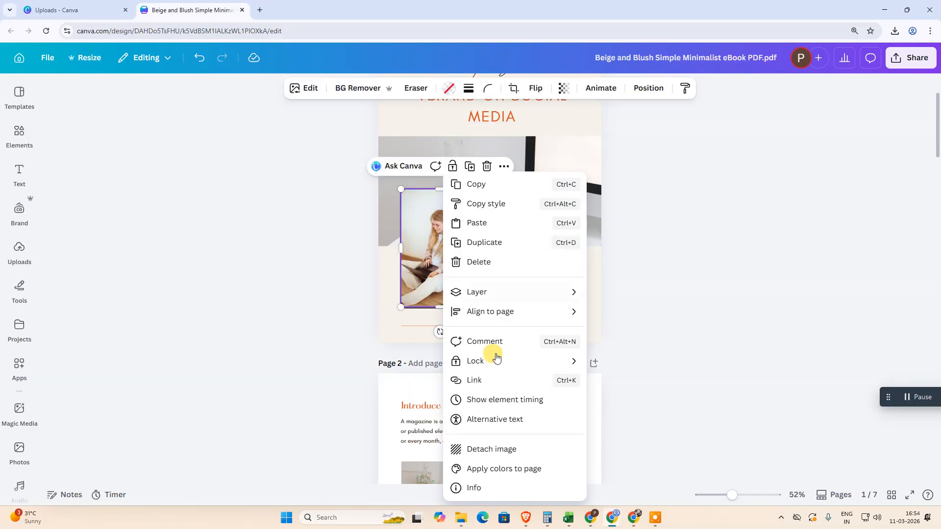
left_click(461, 449)
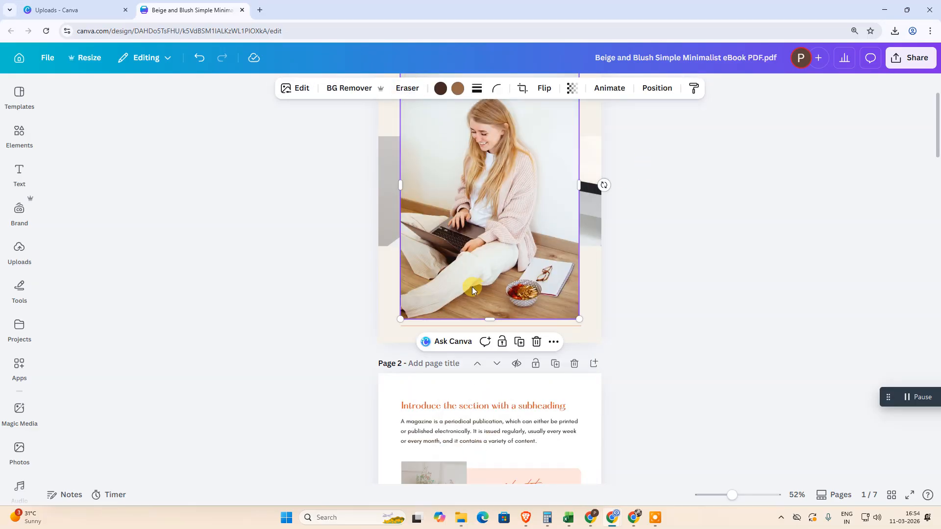
left_click(536, 341)
- Look through the uploaded images and the element categories
left_click(19, 172)
left_click(19, 135)
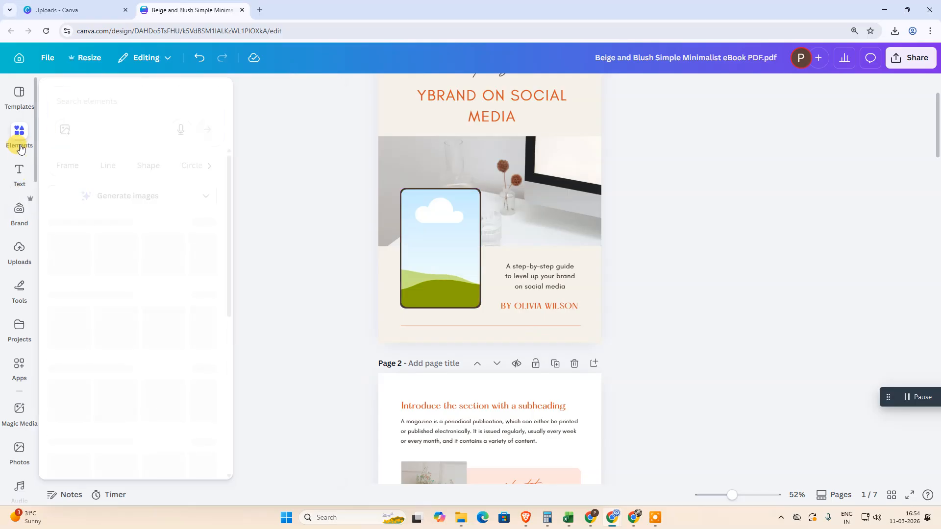
left_click(19, 260)
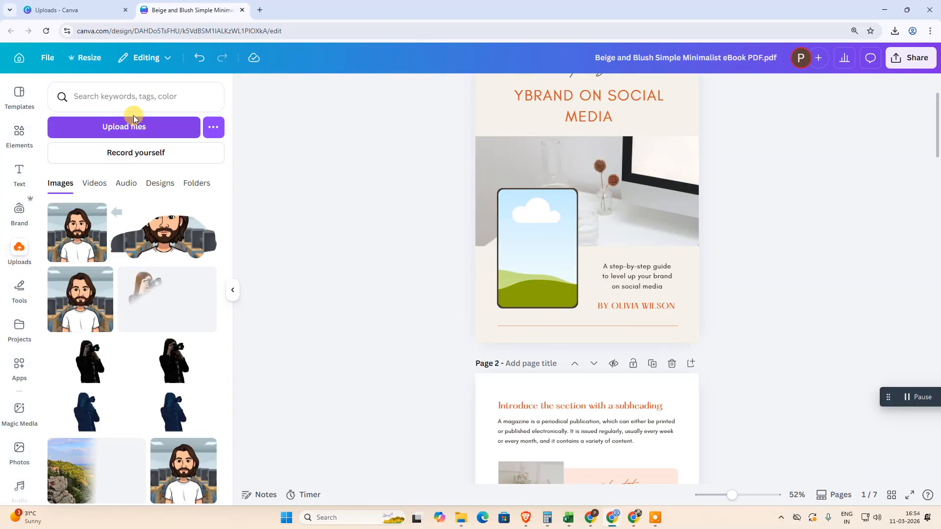
left_click(18, 137)
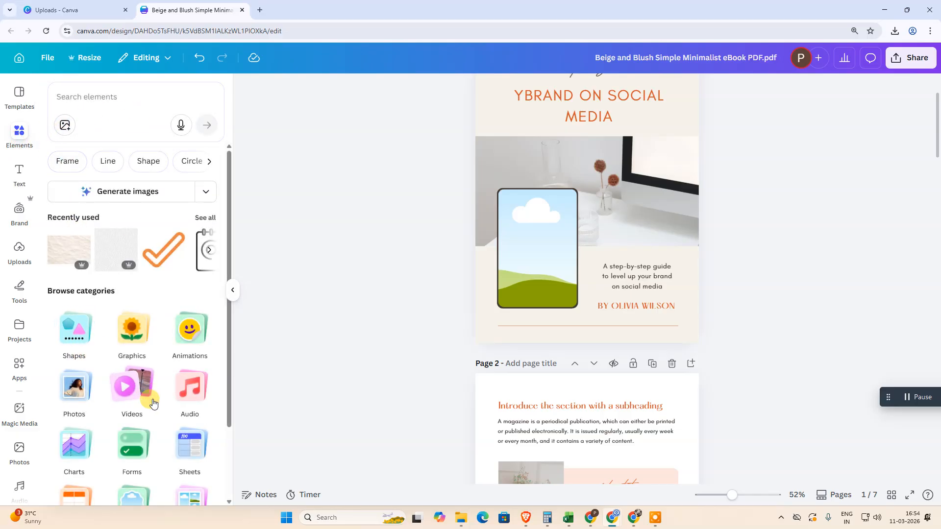
scroll(151, 451, "down", 1)
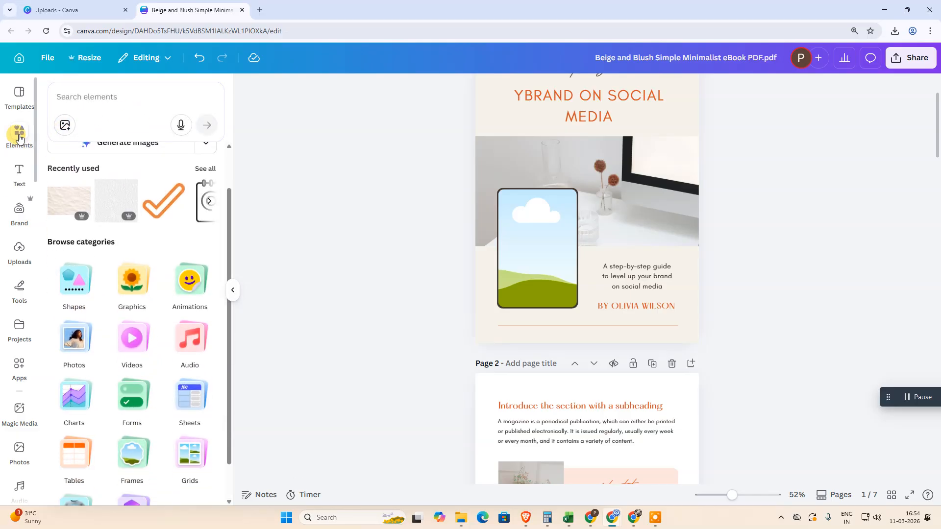
- Look through the Photos category of the elements library and its recent searches
left_click(70, 347)
left_click(93, 118)
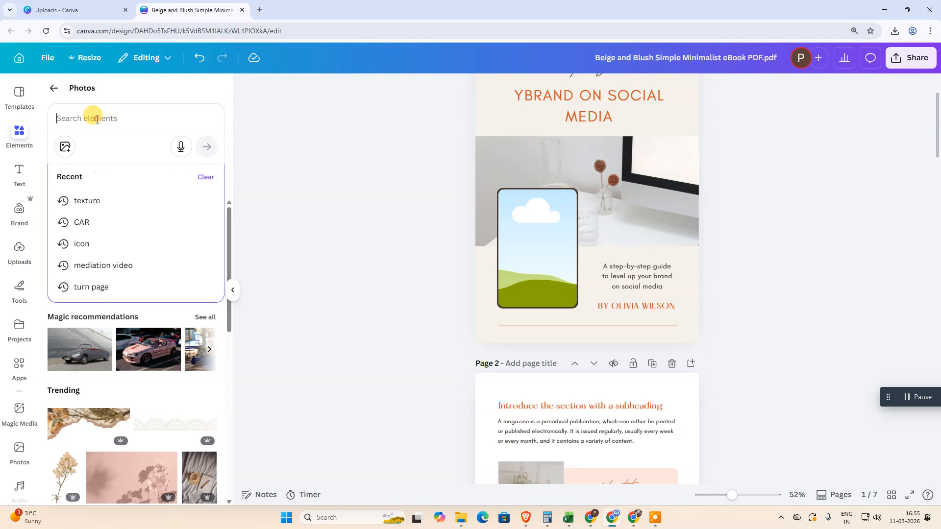
left_click(314, 153)
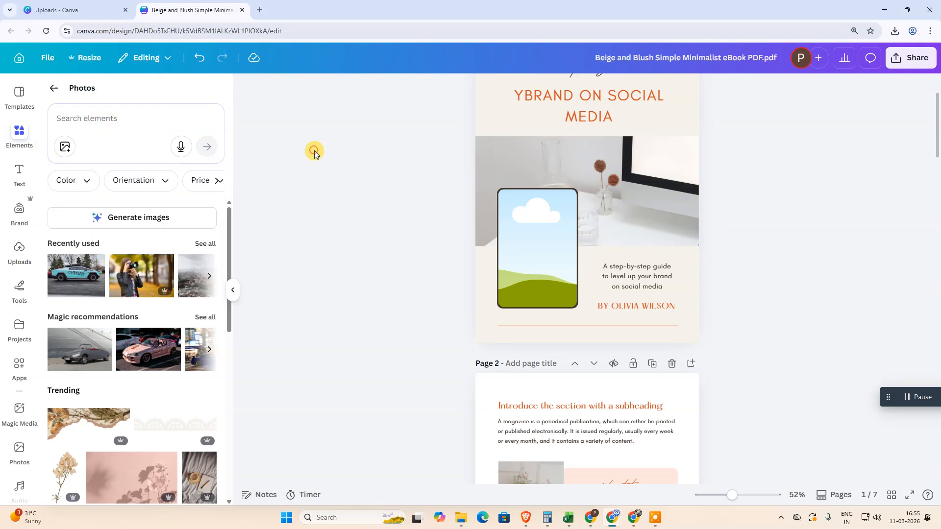
- Fill the empty frame on page 1 with the uploaded cartoon image of the bearded man
left_click(14, 261)
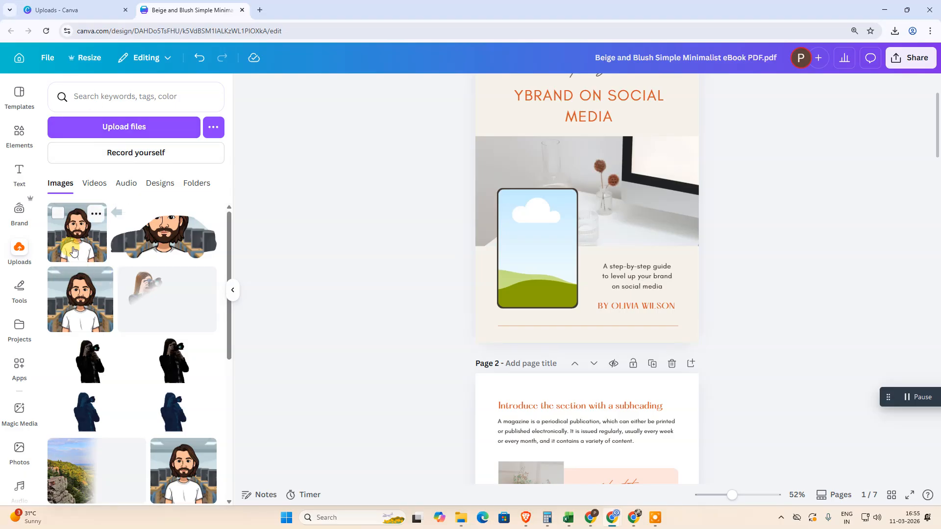
left_click_drag(75, 240, 516, 248)
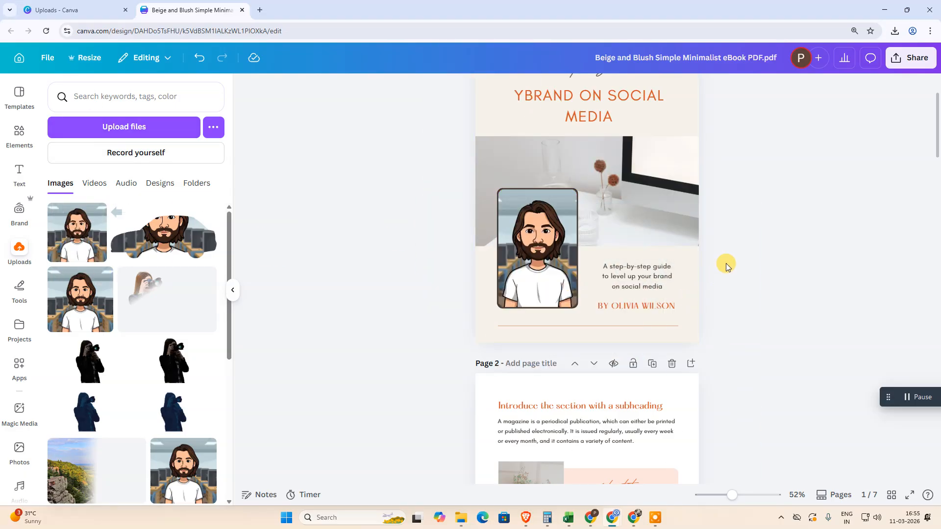
left_click(324, 242)
double_click(559, 245)
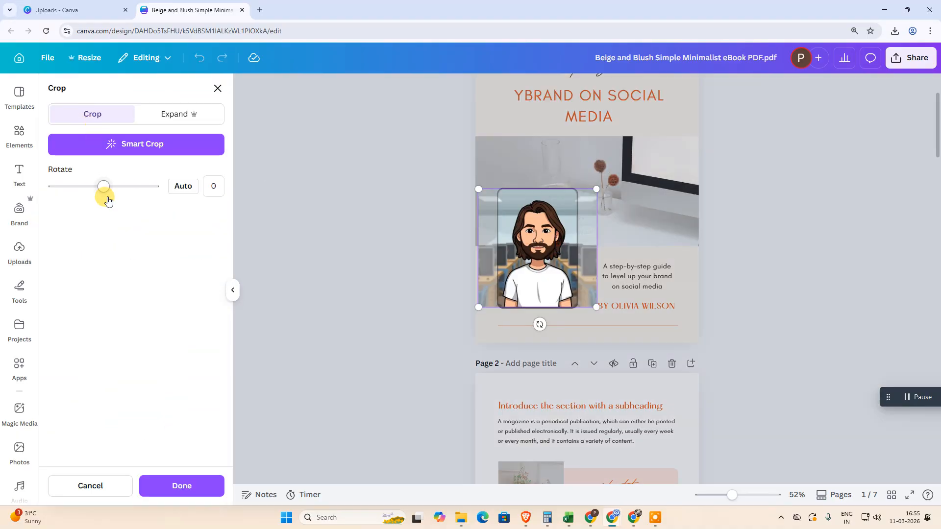
mouse_move(103, 192)
left_mouse_down()
mouse_move(94, 192)
mouse_move(103, 194)
left_mouse_up()
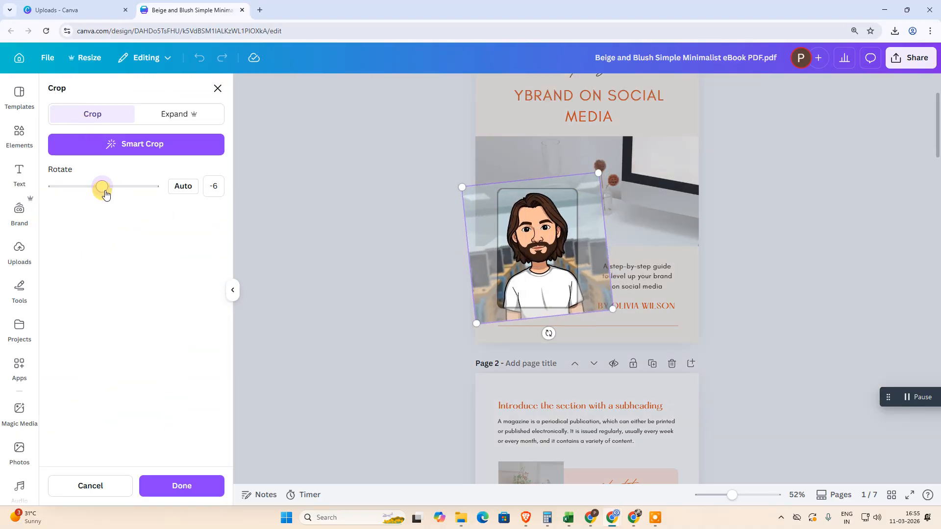
left_click(93, 486)
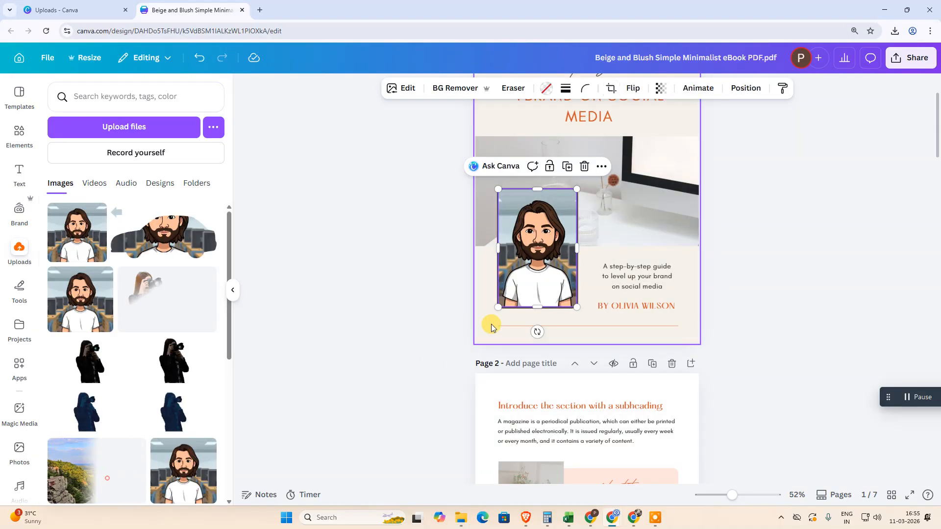
- Shift the cartoon image slightly to the left inside its frame on page 1
double_click(537, 266)
left_click_drag(546, 260, 525, 256)
left_click(320, 300)
- Insert "sdfsdf" after "publication," in the first numbered list paragraph on page 5
scroll(612, 338, "down", 10)
scroll(607, 343, "down", 15)
scroll(593, 361, "up", 7)
left_click(548, 337)
left_click(552, 339)
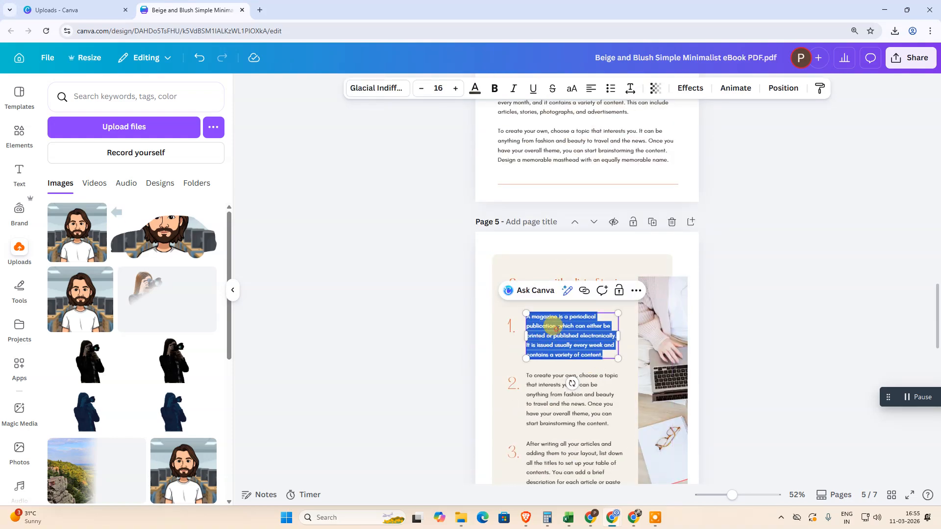
left_click(556, 327)
type("sdfsdf")
- Try deleting the whole text of the first list paragraph on page 5, and undo the deletion
left_click_drag(577, 369, 513, 320)
key("BackSpace")
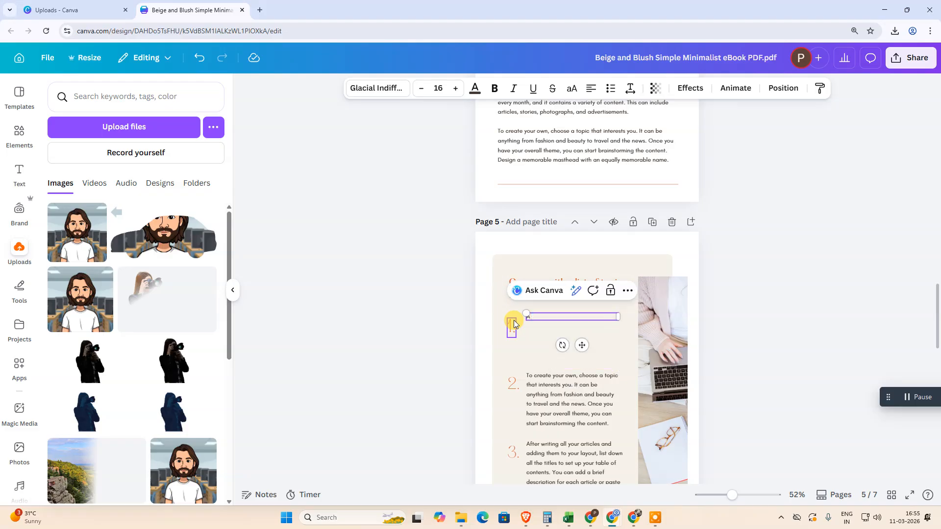
key("ctrl+z")
triple_click(572, 322)
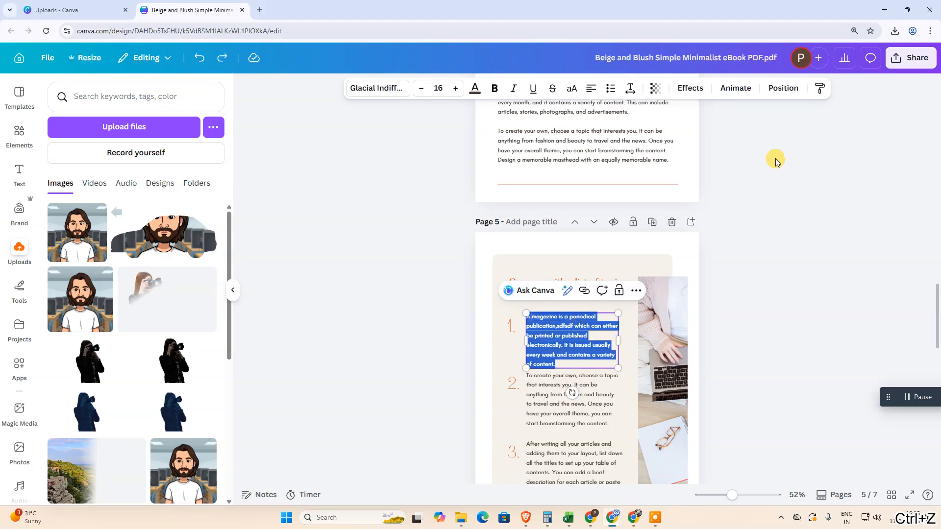
left_click(794, 161)
- Open the design's download settings and choose PDF Standard as the file type
left_click(913, 57)
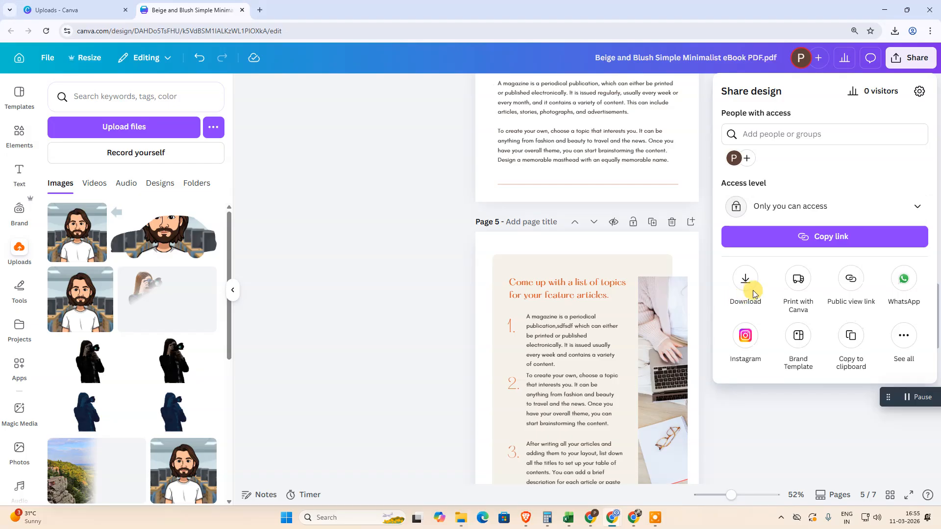
left_click(746, 280)
left_click(767, 132)
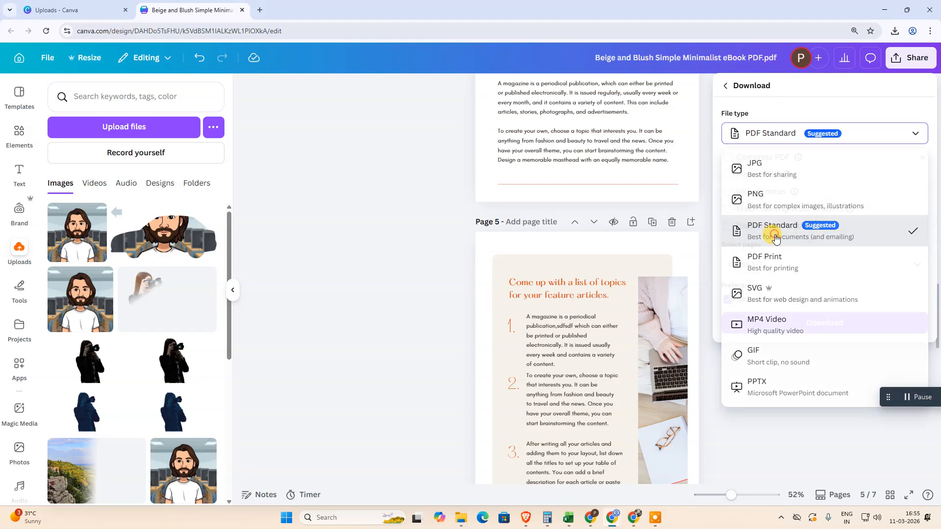
left_click(765, 228)
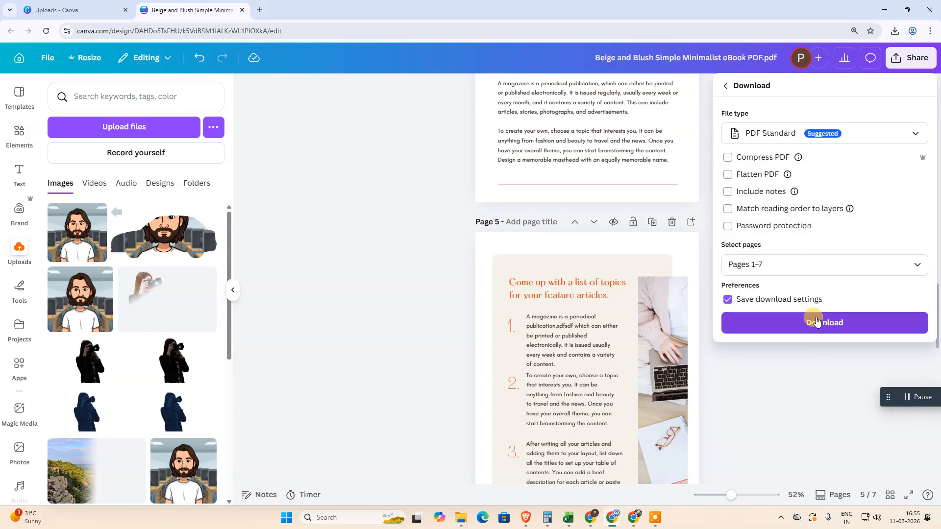
- Try limiting the download to pages 1, 2 and 4, and restore the selection to pages 1–7
left_click(794, 263)
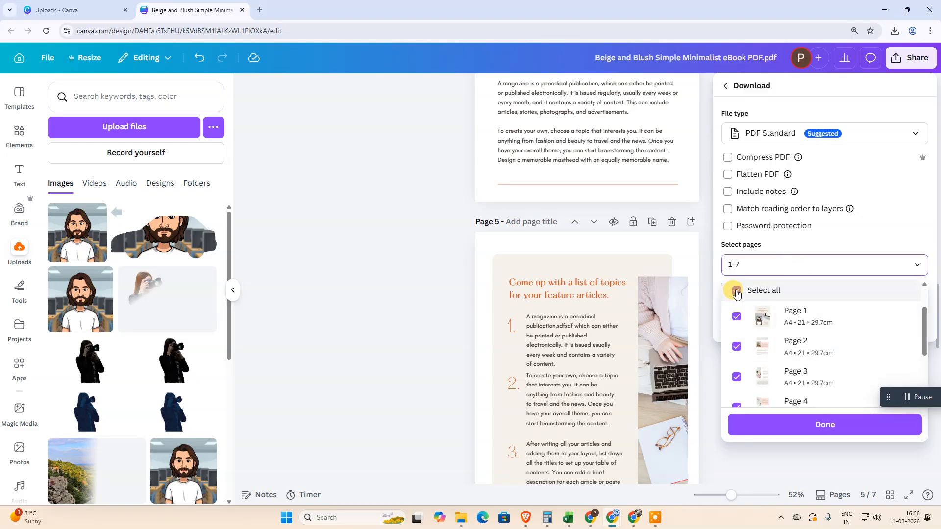
left_click(736, 291)
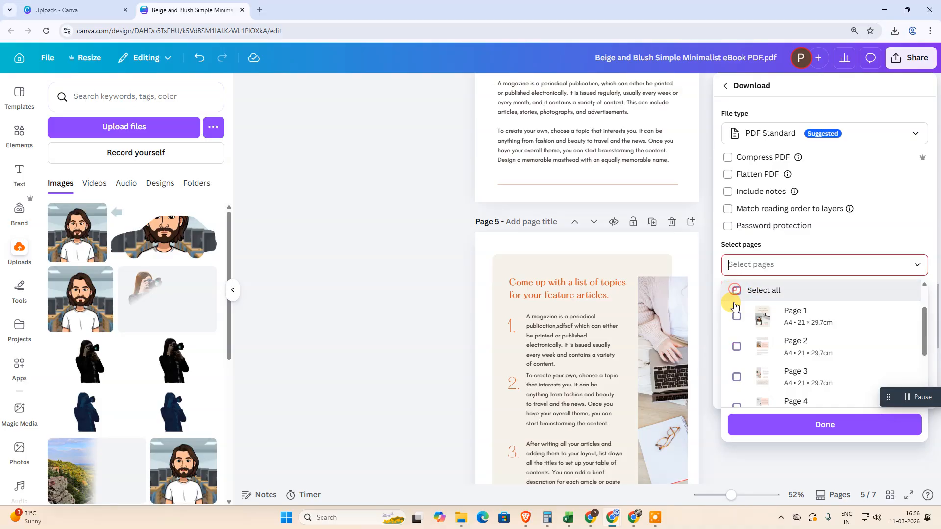
left_click(736, 316)
left_click(737, 346)
scroll(736, 368, "down", 2)
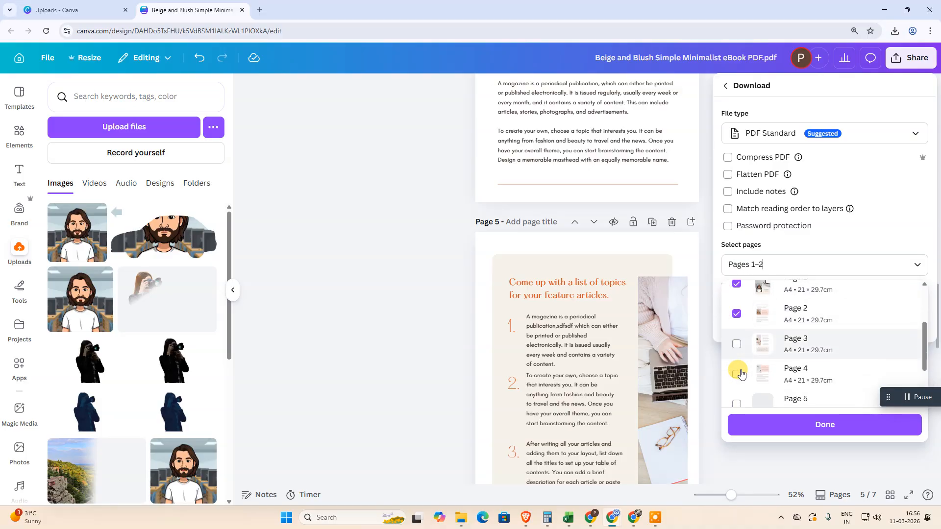
left_click(736, 363)
scroll(737, 362, "up", 4)
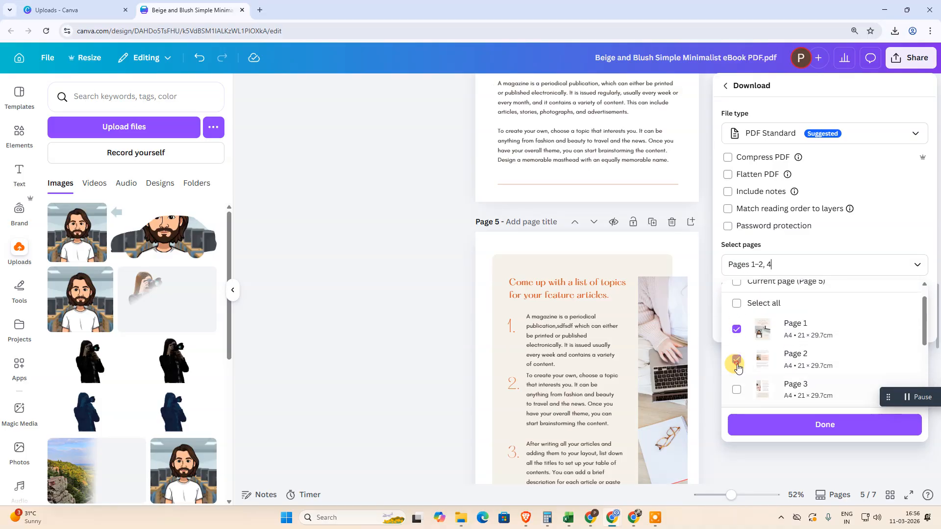
left_click(841, 432)
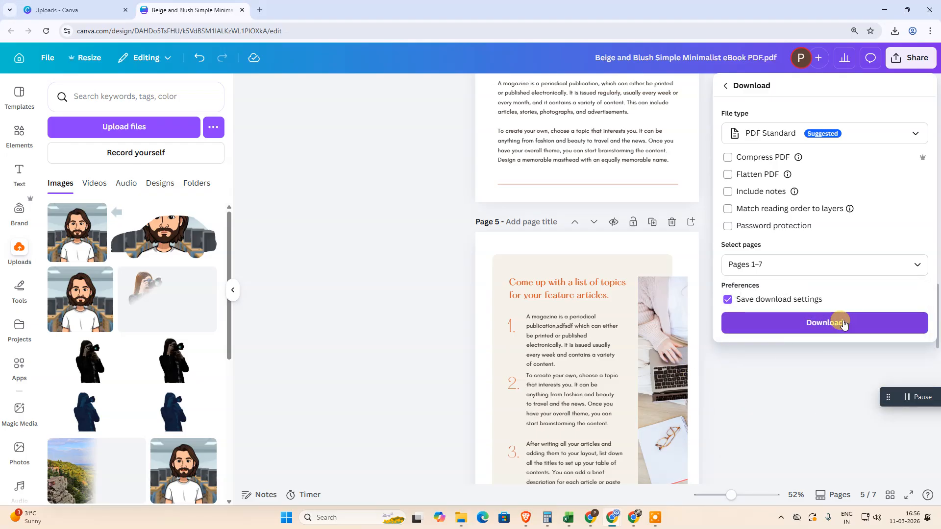